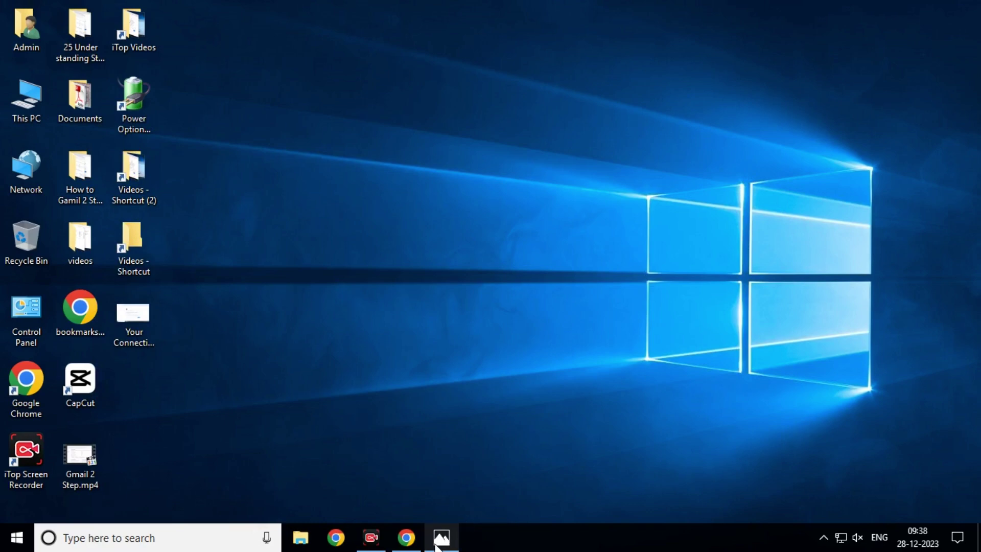
Switch to the open Chrome window, maximise it and show the wbpsc.gov.in privacy error page.
left_click(406, 537)
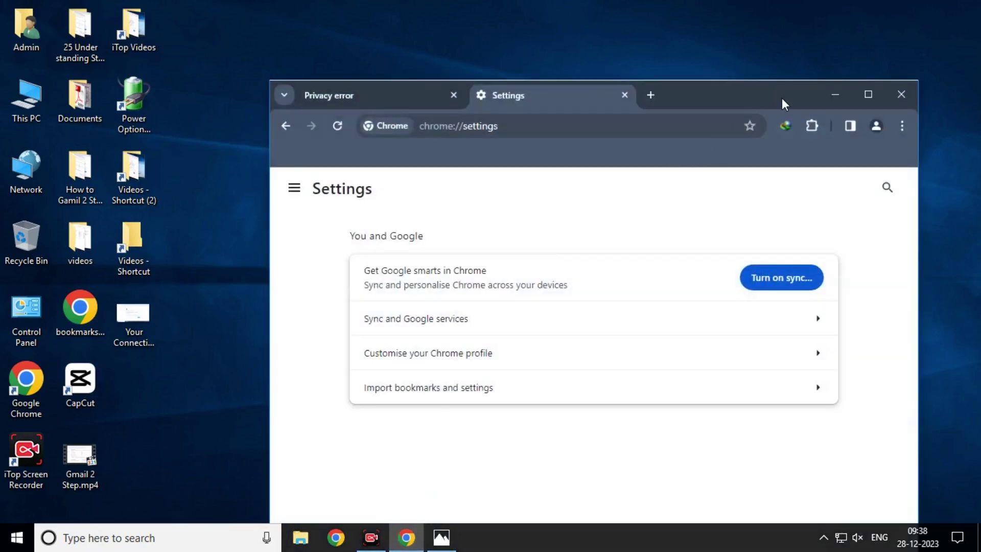
left_click(868, 94)
left_click(152, 14)
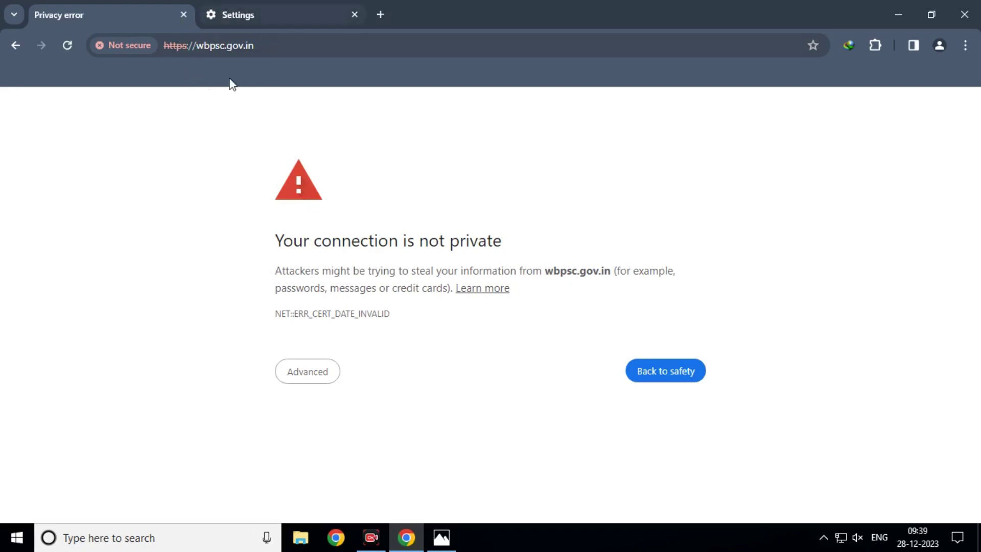
Review the basic Clear browsing data options in the Privacy and security settings and cancel without clearing anything.
left_click(301, 15)
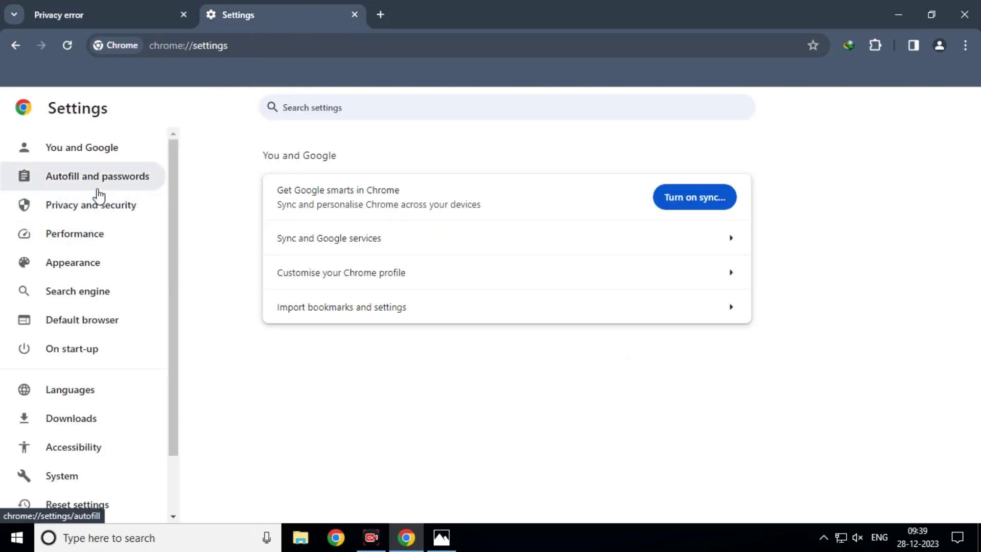
left_click(89, 215)
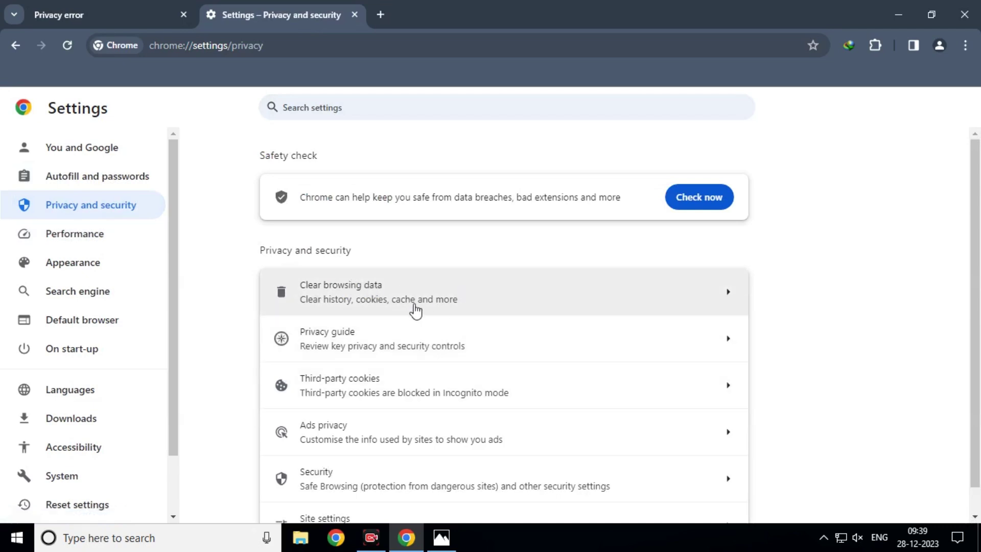
left_click(393, 299)
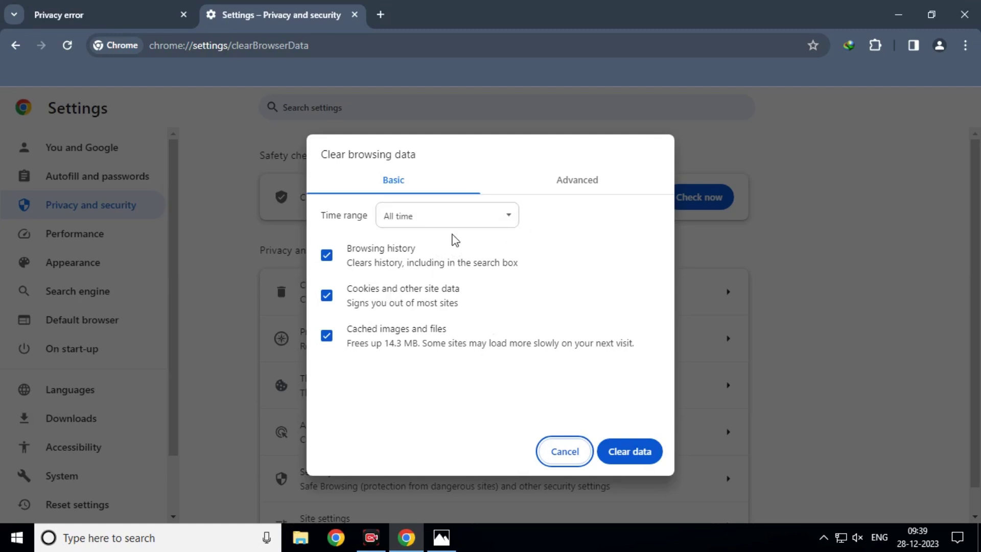
left_click(565, 451)
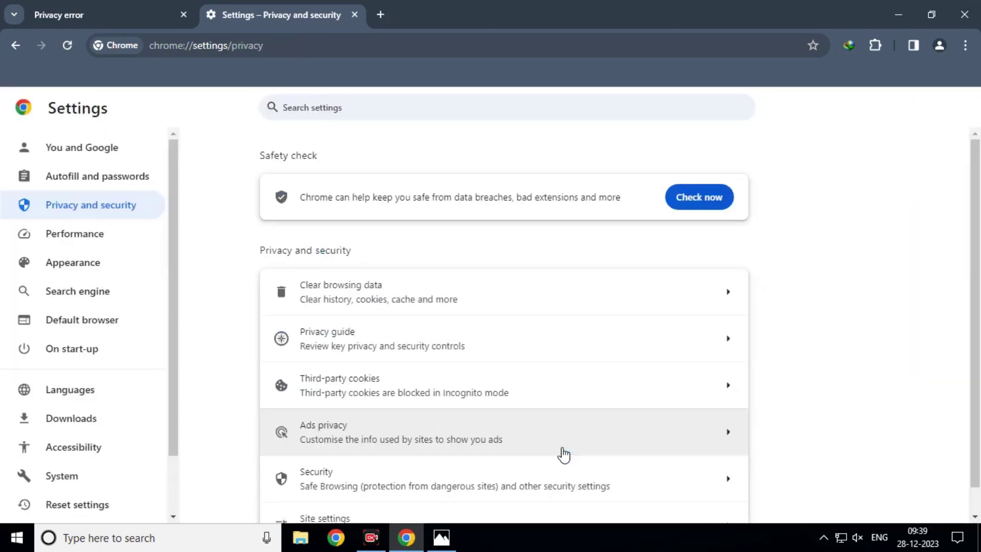
Set Safe Browsing to No protection (not recommended) in the Security settings and confirm turning it off.
left_click(330, 485)
scroll(550, 287, "down", 4)
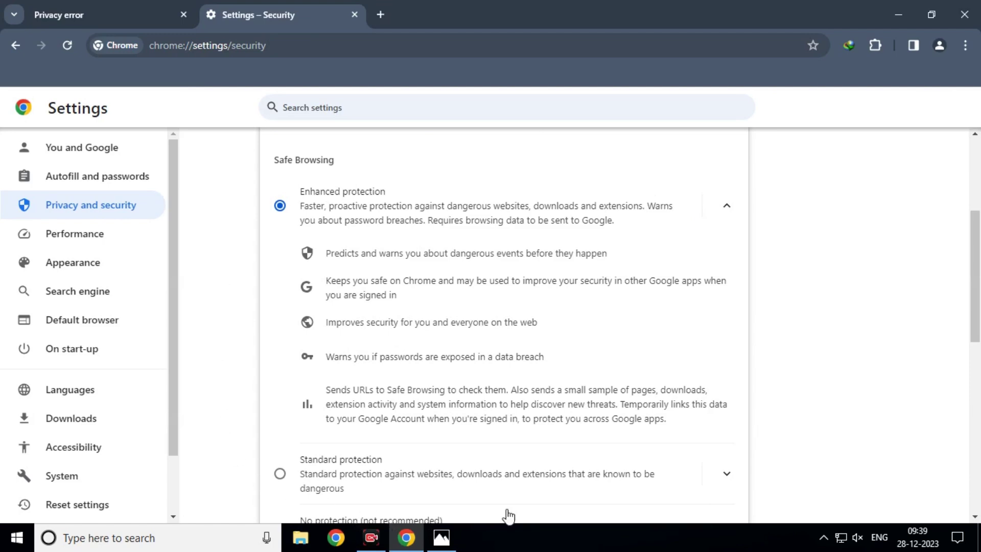
scroll(813, 318, "down", 3)
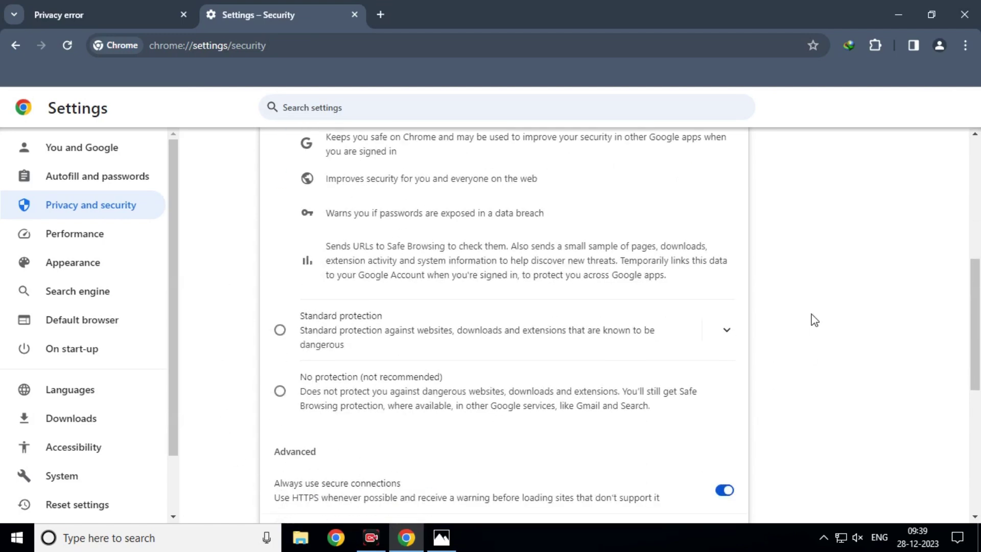
left_click(281, 392)
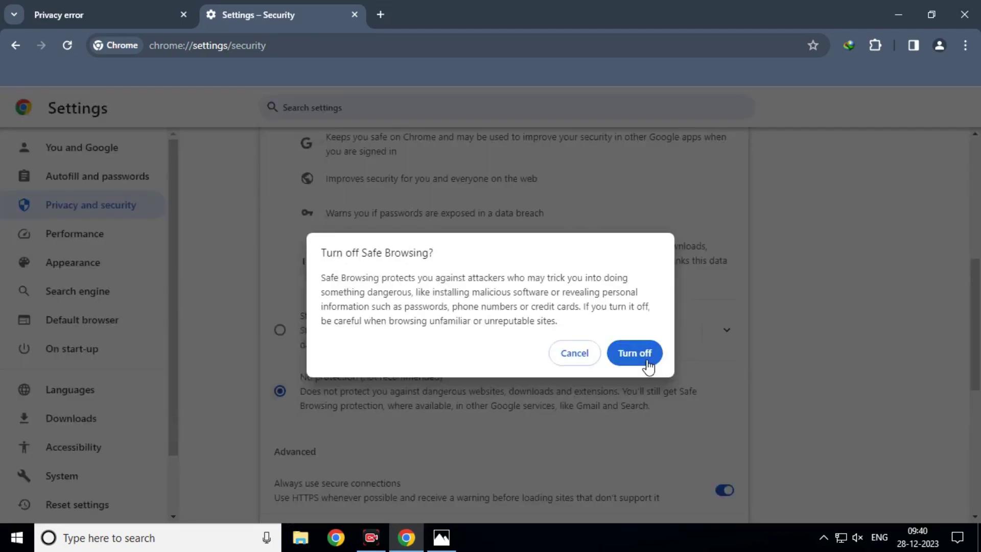
left_click(645, 356)
Choose OpenDNS as the secure DNS provider in the advanced Security settings.
scroll(902, 379, "down", 5)
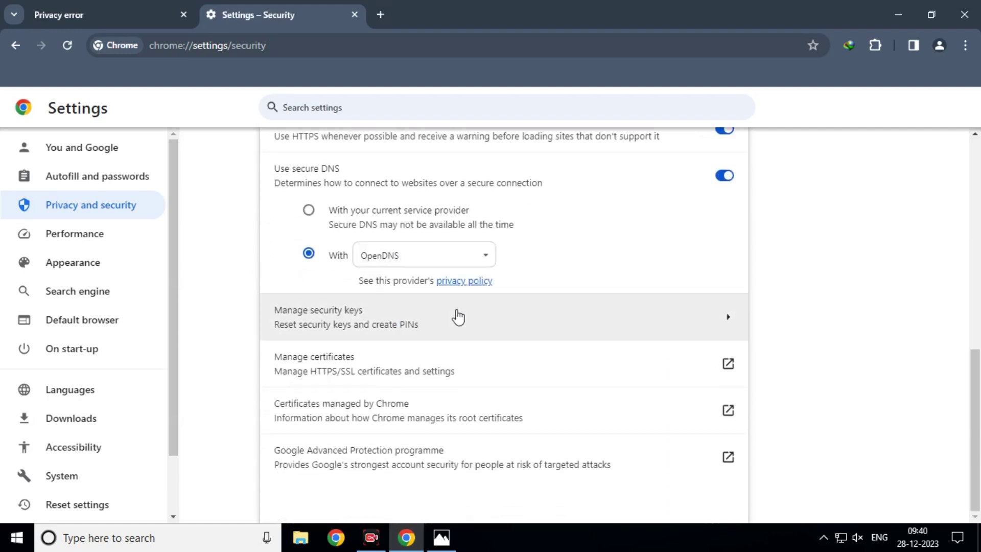
left_click(380, 260)
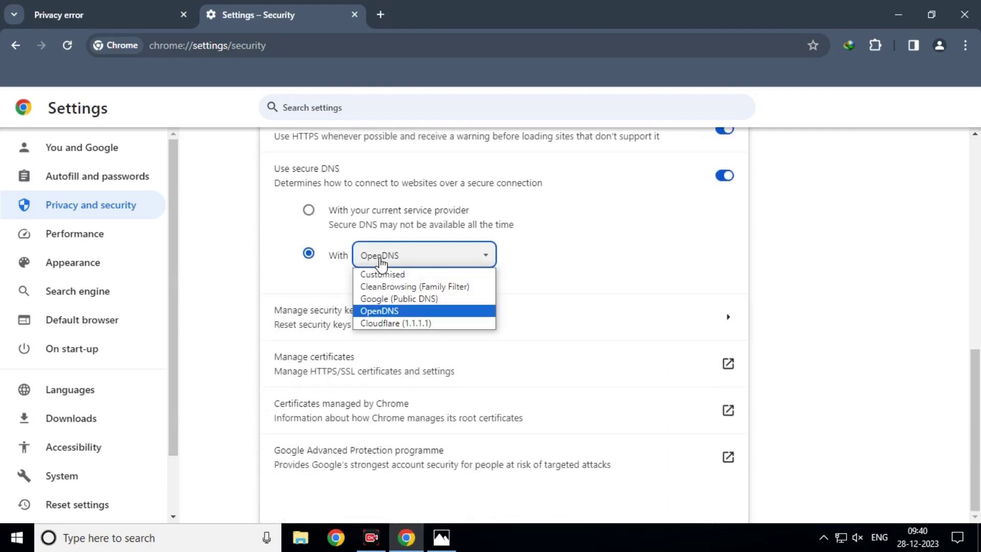
left_click(424, 312)
scroll(811, 263, "up", 10)
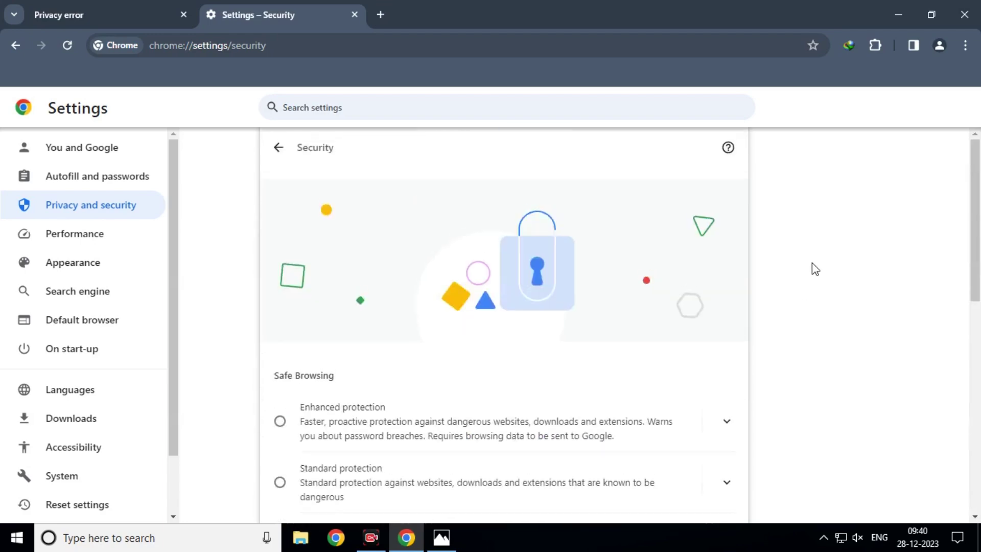
Close both the Privacy error tab and the Settings tab so that the browser exits to the desktop.
left_click(183, 14)
left_click(183, 14)
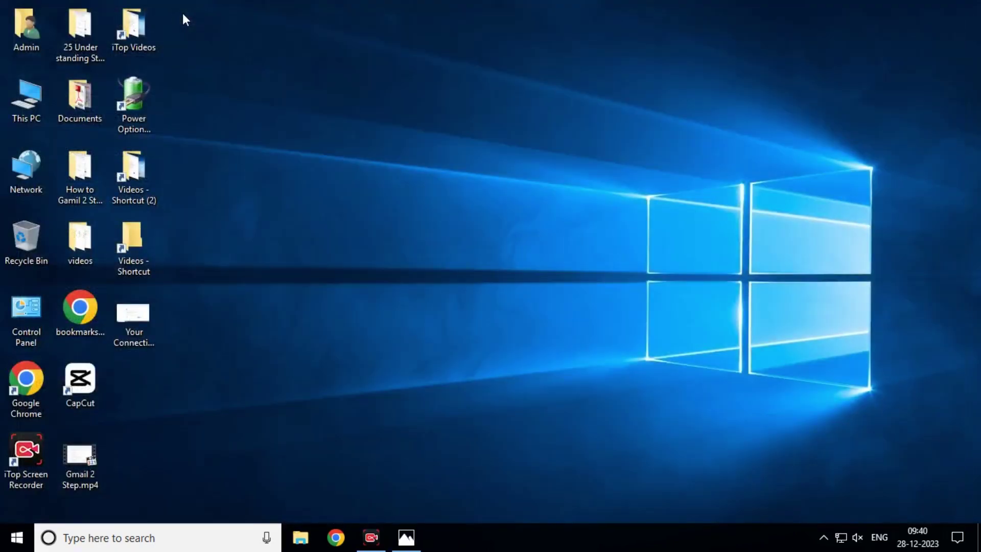
right_click(536, 221)
left_click(617, 257)
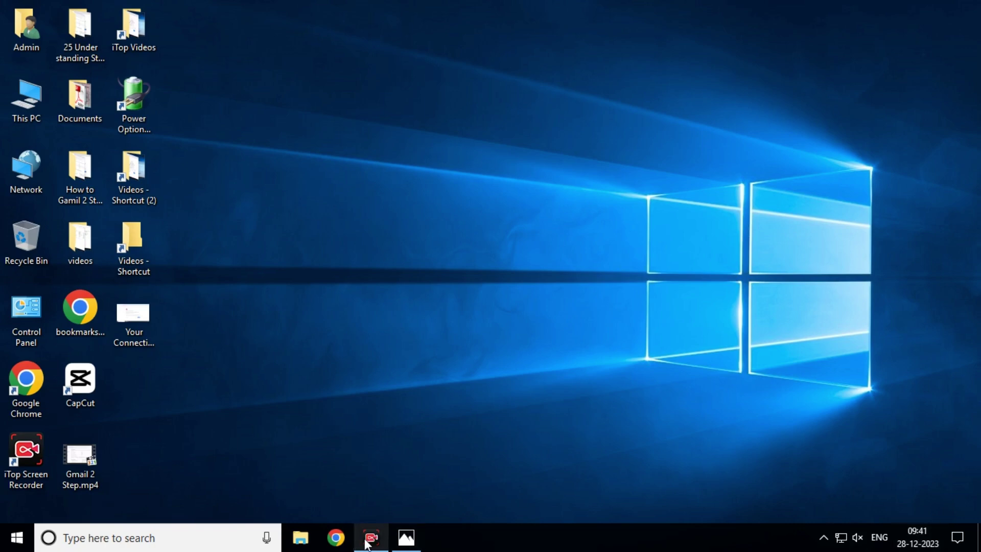
Reopen Chrome, dismissing the command-line flag notice, and search Google for "wbpsc. gov. in".
left_click(337, 542)
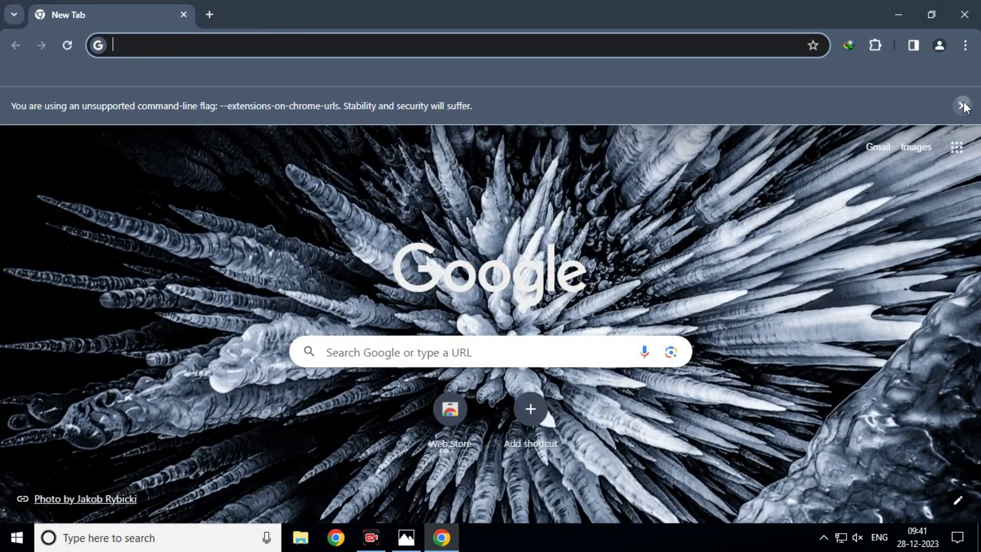
left_click(962, 105)
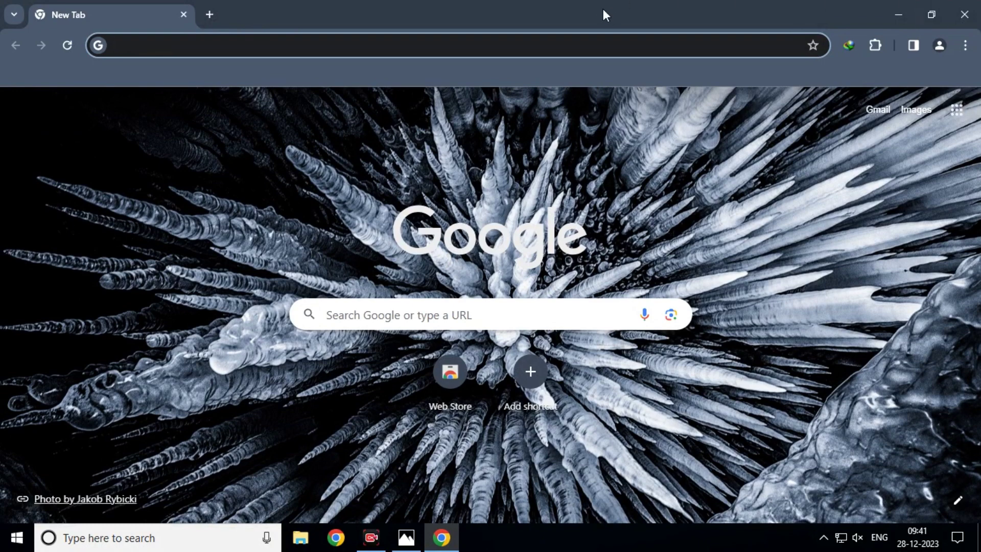
type("wb")
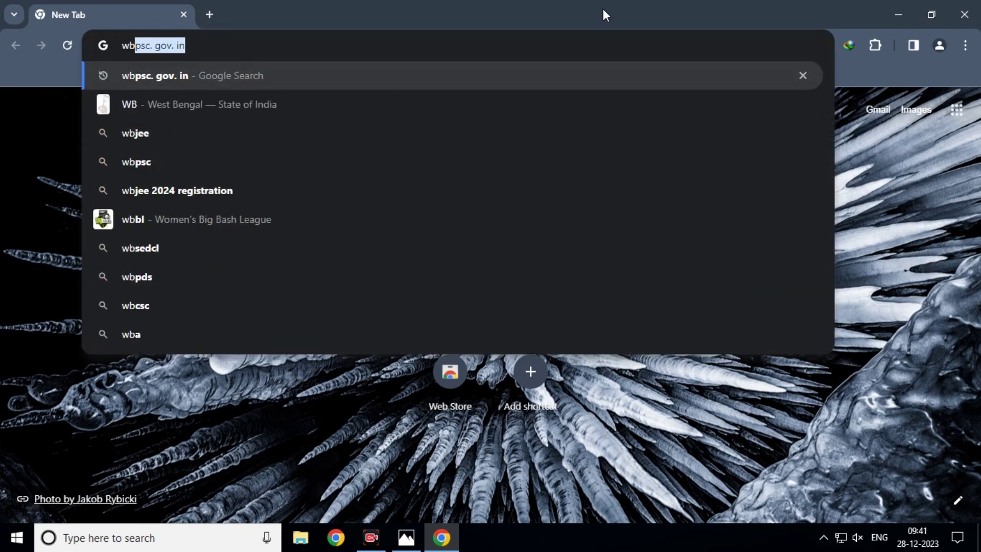
key("Return")
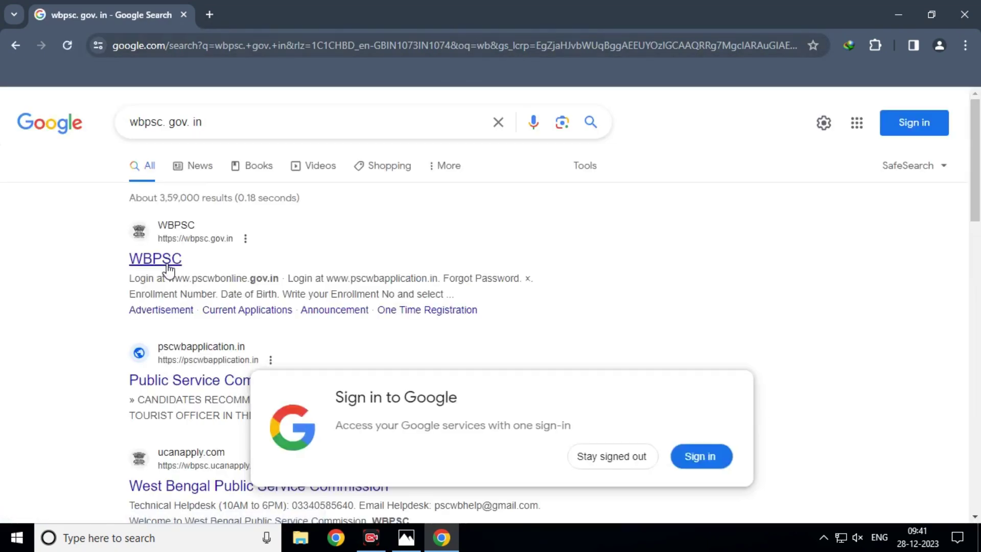
Stay signed out of Google, open the WBPSC result and proceed to wbpsc.gov.in (unsafe) past the privacy error.
left_click(611, 462)
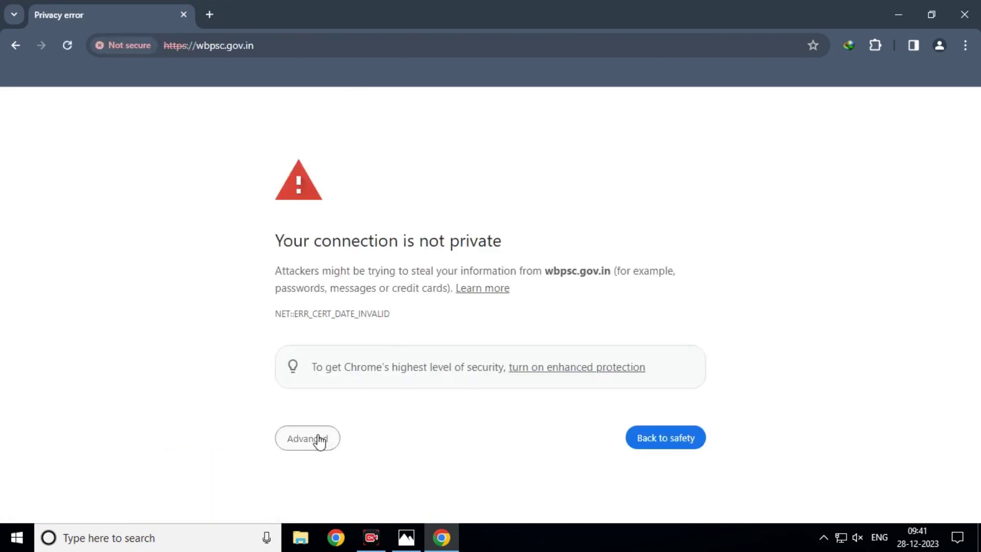
left_click(319, 439)
scroll(567, 366, "down", 2)
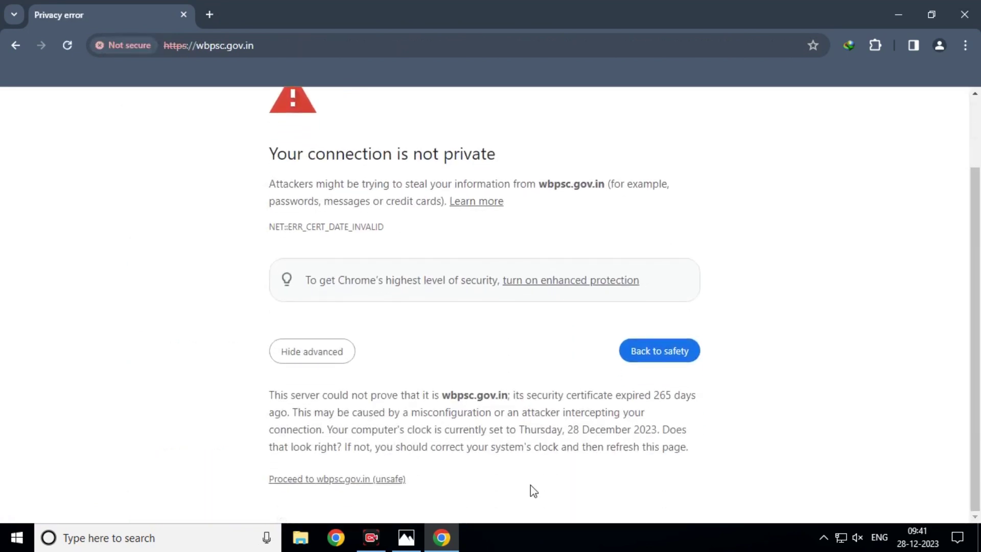
left_click(383, 480)
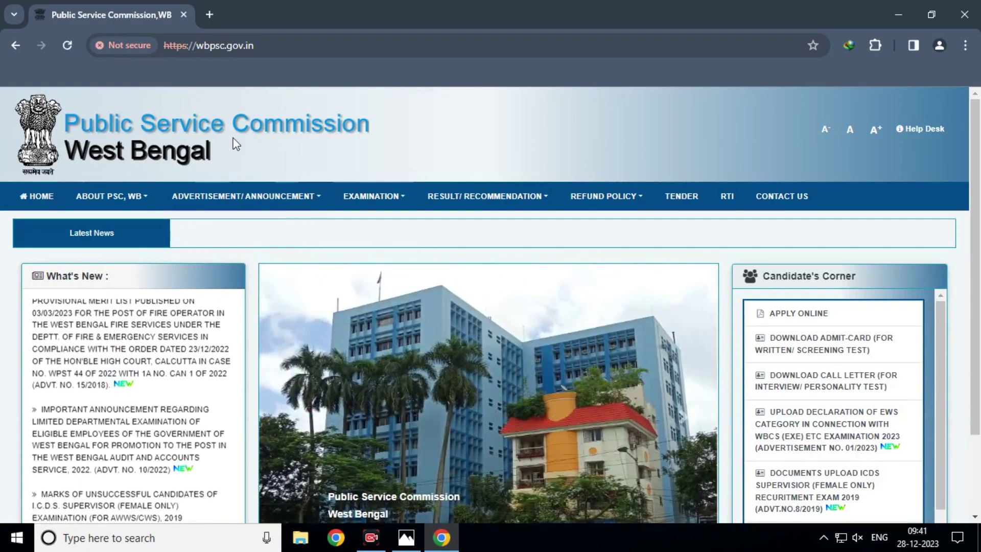
Examine the address and the home page content of the West Bengal Public Service Commission site.
left_click(280, 46)
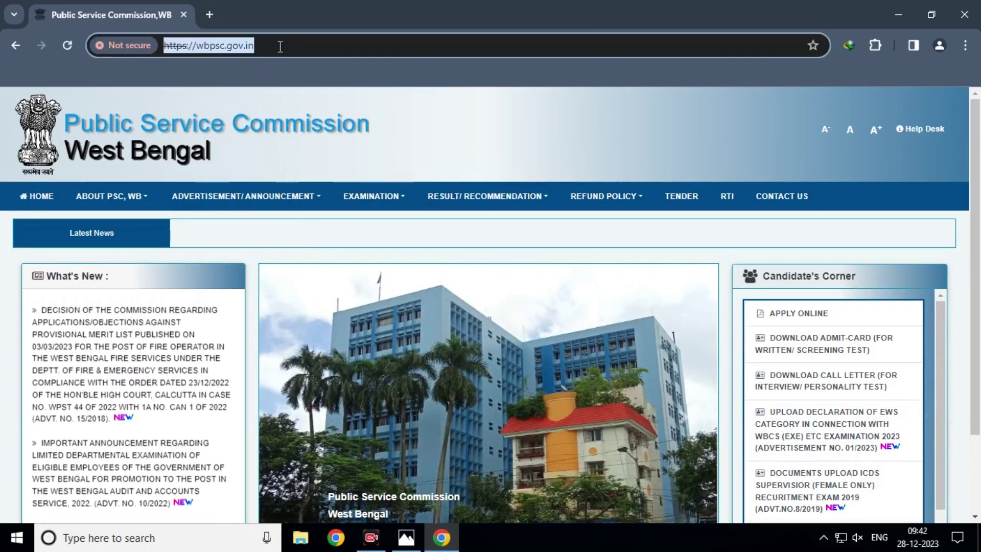
left_click(280, 46)
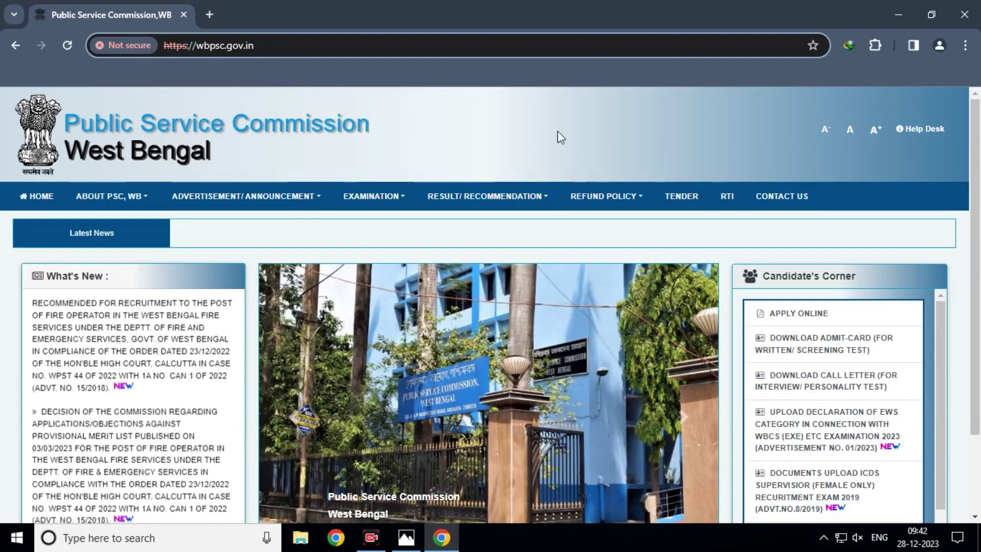
scroll(569, 143, "down", 2)
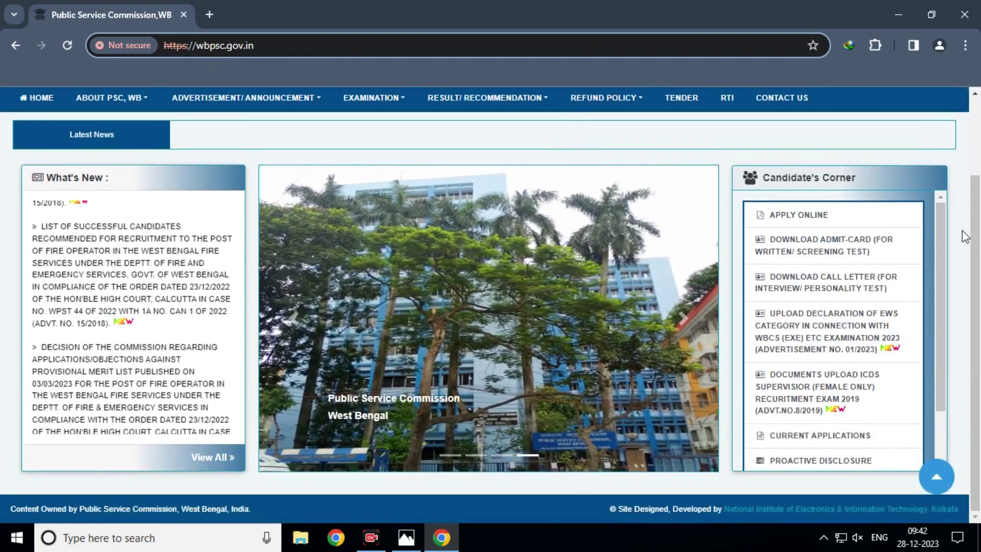
scroll(965, 236, "up", 2)
scroll(965, 236, "down", 2)
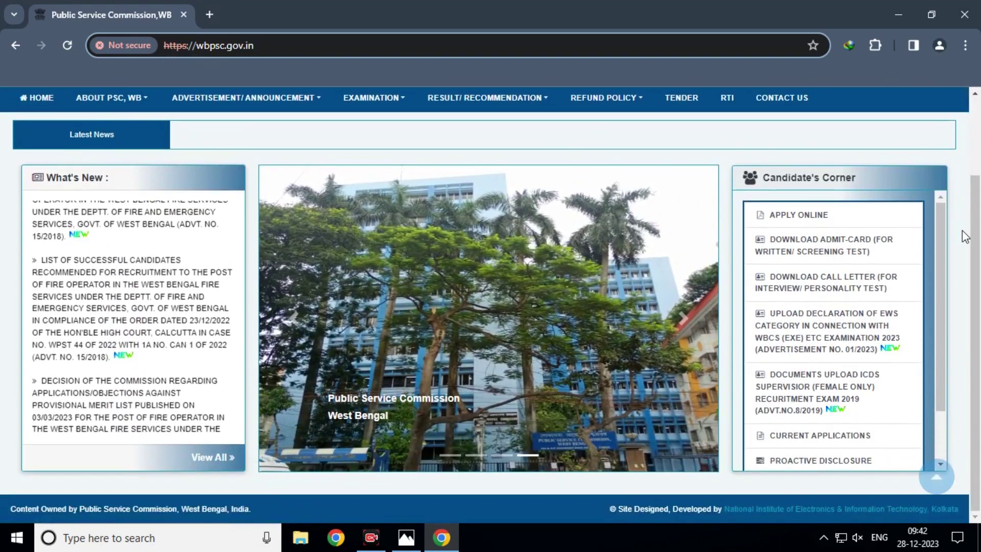
scroll(965, 236, "up", 2)
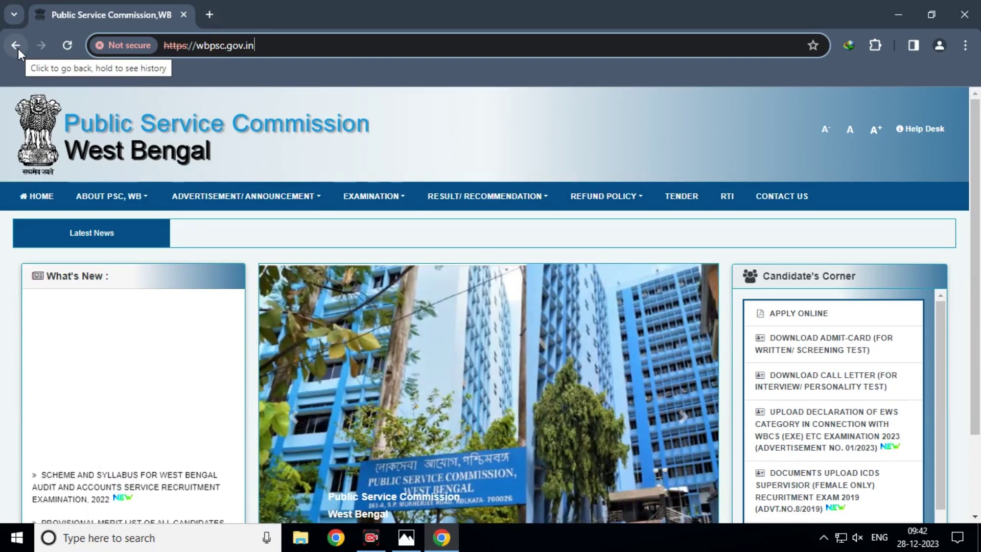
Close the Chrome window and the "Your Connection is not Private.jpg" image in Photos.
left_click(963, 14)
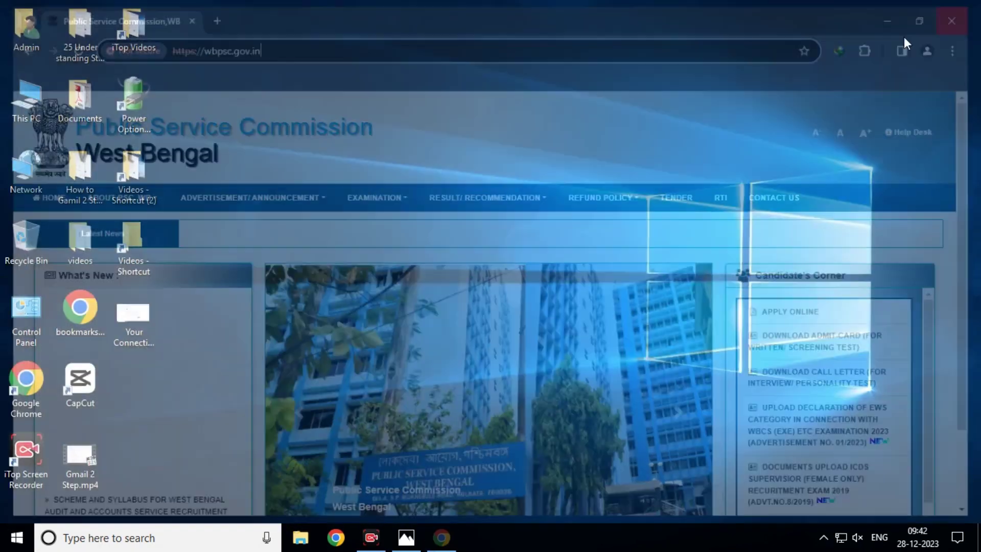
left_click(406, 537)
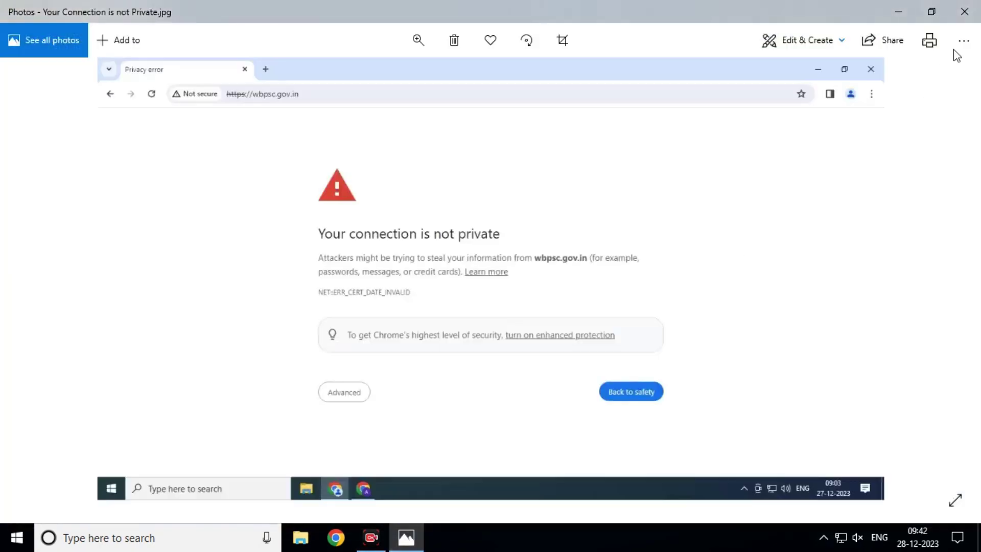
left_click(964, 11)
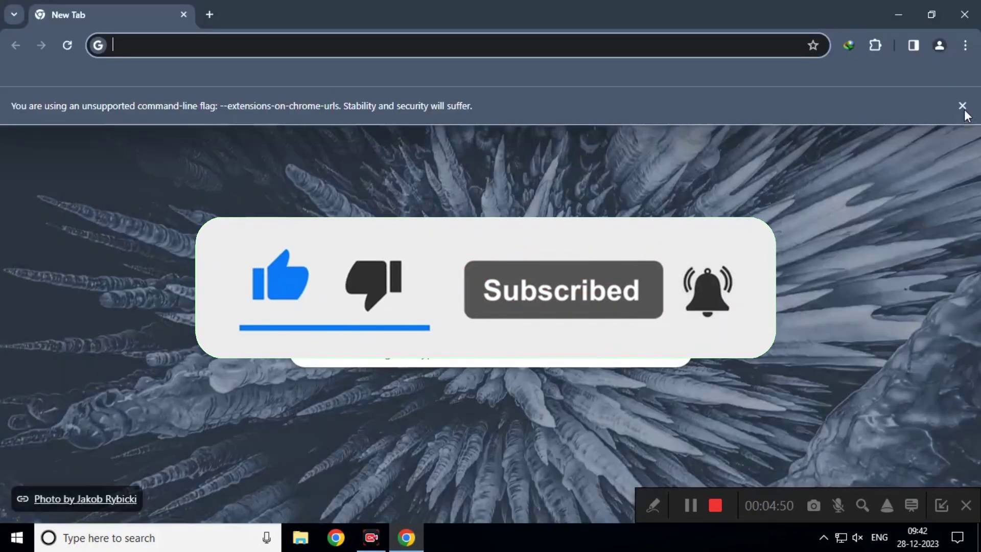
In a new Chrome window, dismiss the flag notice and set Safe Browsing to Enhanced protection in the Security settings.
left_click(962, 106)
left_click(965, 45)
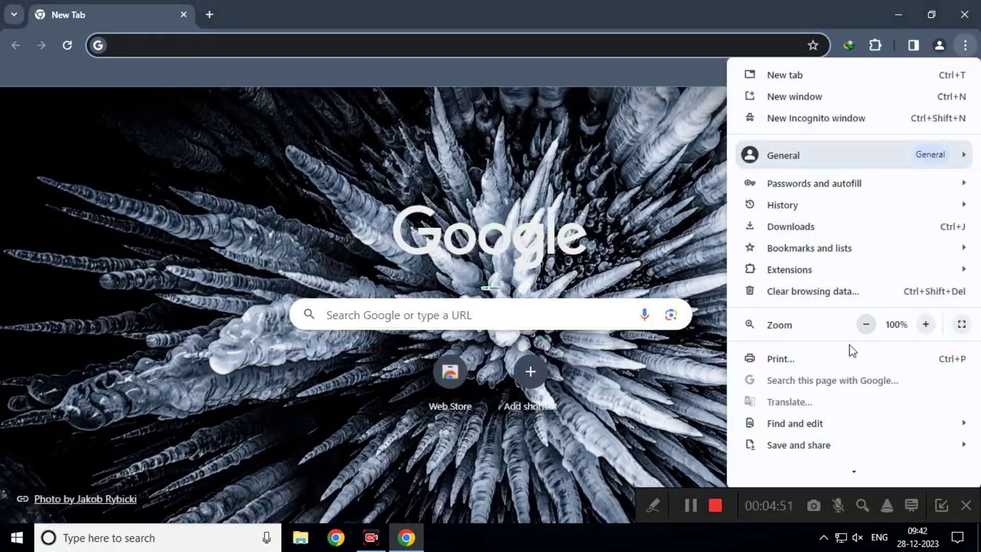
left_click(793, 450)
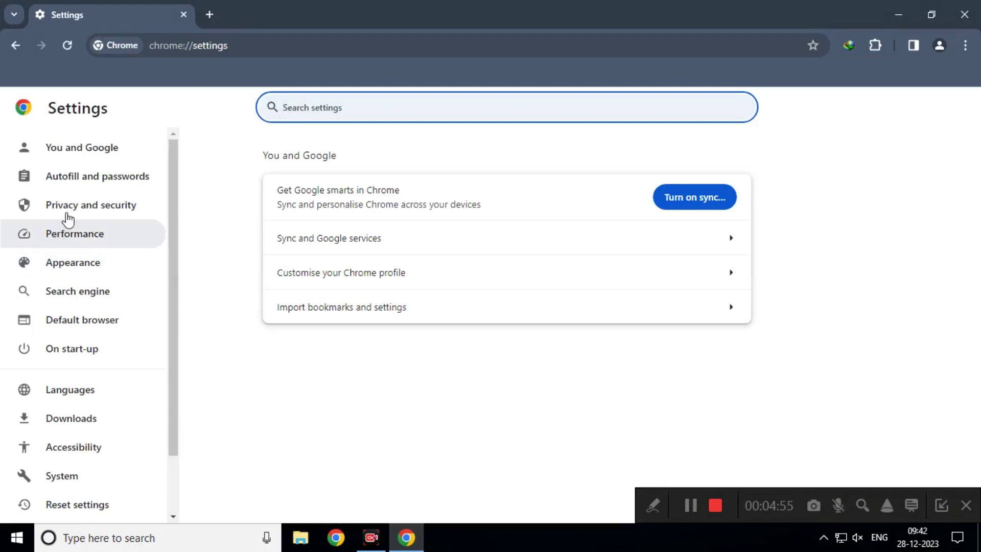
left_click(77, 207)
left_click(361, 480)
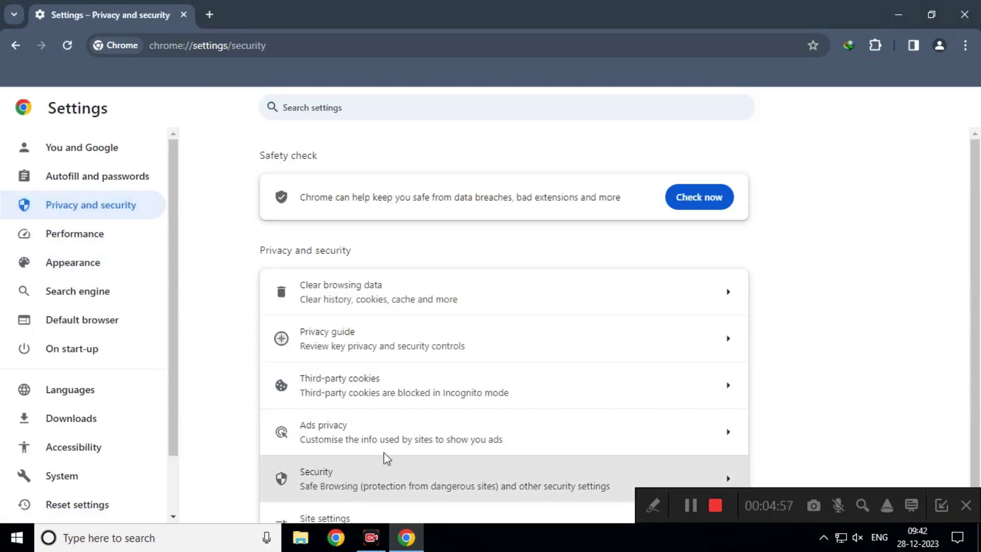
left_click(281, 422)
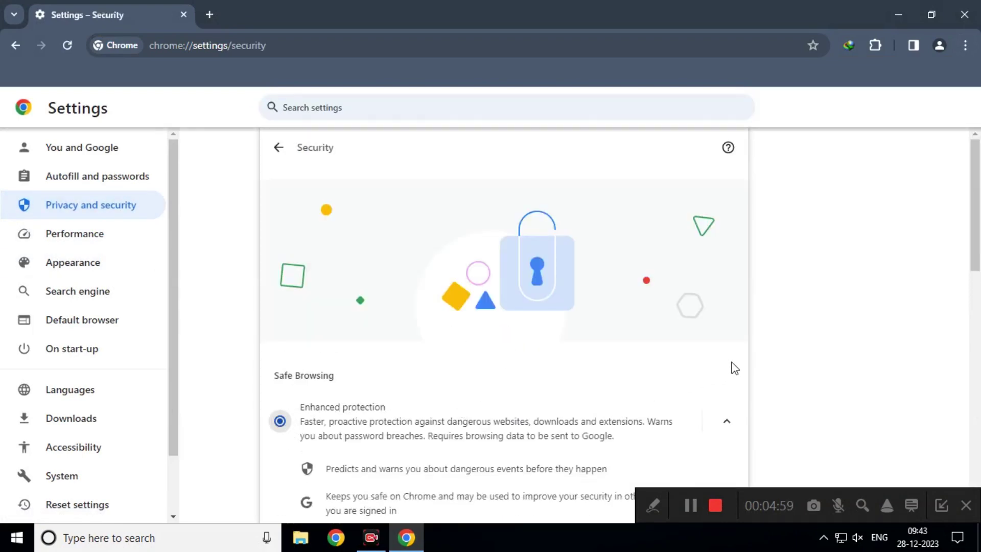
Set the secure DNS provider to Google (Public DNS) in the advanced Security settings.
scroll(735, 368, "down", 7)
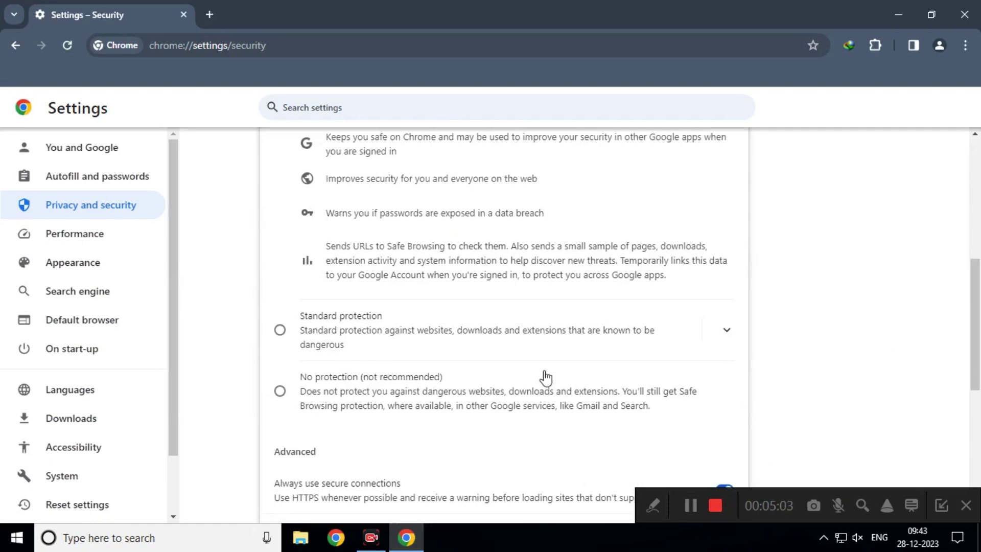
scroll(545, 377, "down", 6)
left_click(391, 331)
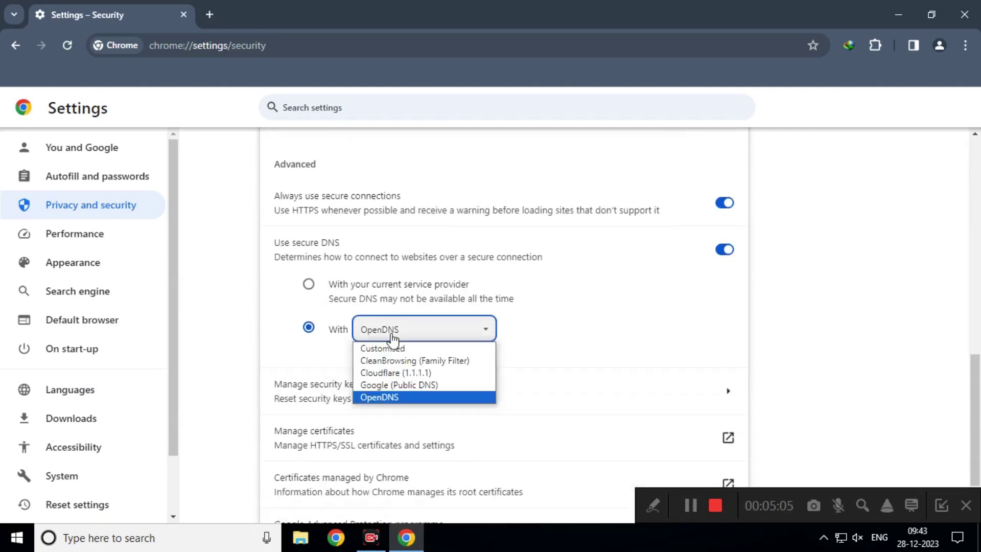
left_click(416, 385)
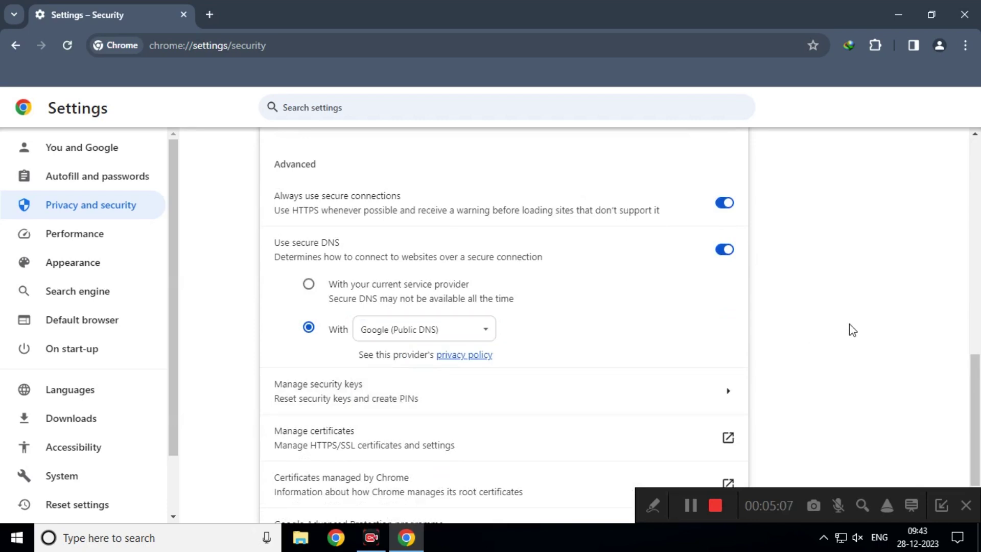